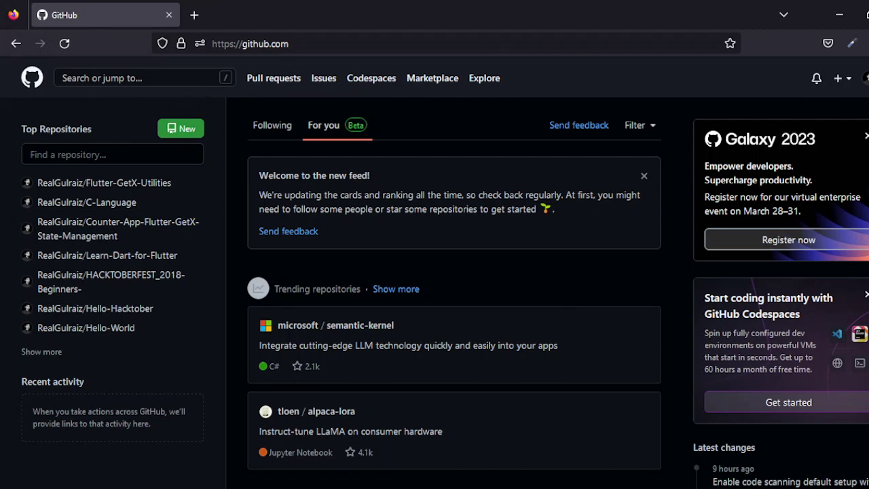
Step: From the profile menu, go to Your repositories and start a new repository
{"action": "left_click", "coordinate": [863, 78]}
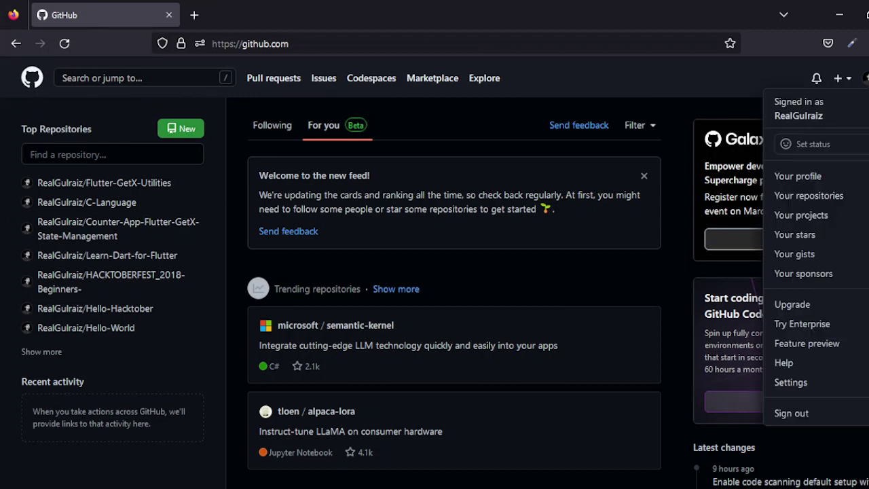
{"action": "left_click", "coordinate": [811, 194]}
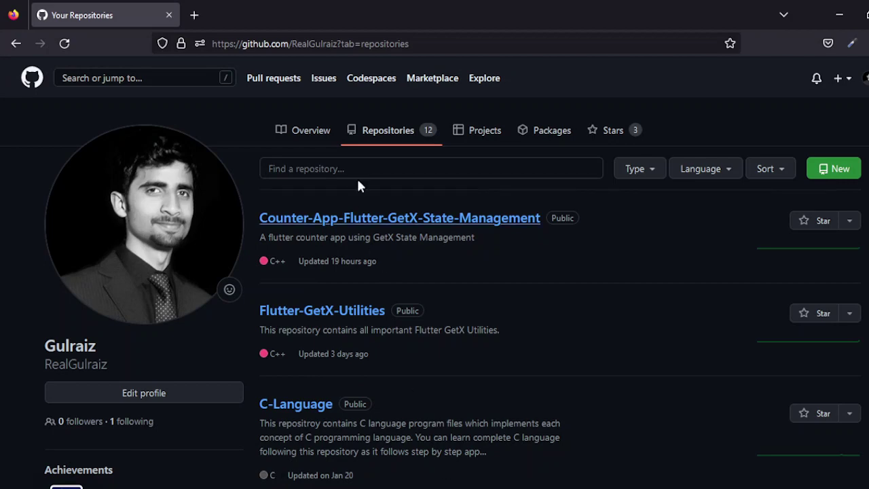
{"action": "left_click", "coordinate": [834, 173]}
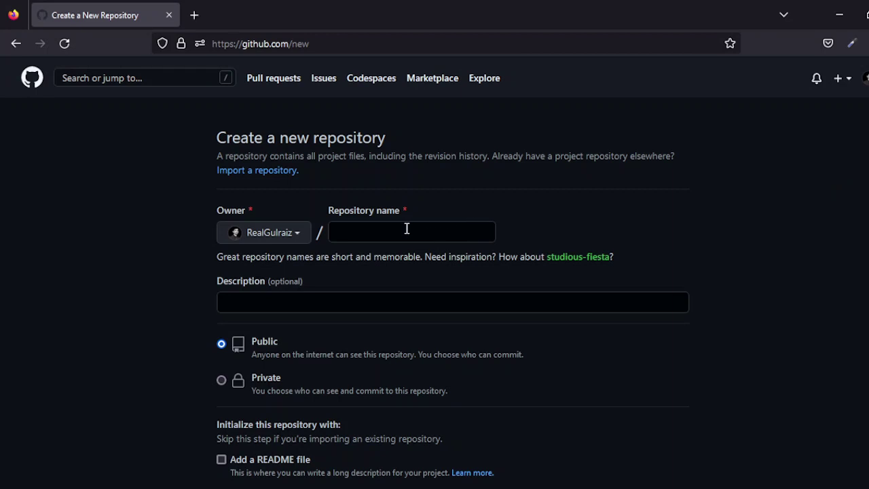
Step: Enter the repository name 'Opacity Slider Flutter GetX', correcting the mistyped 'Glutter' to 'Flutter'
{"action": "left_click", "coordinate": [404, 232]}
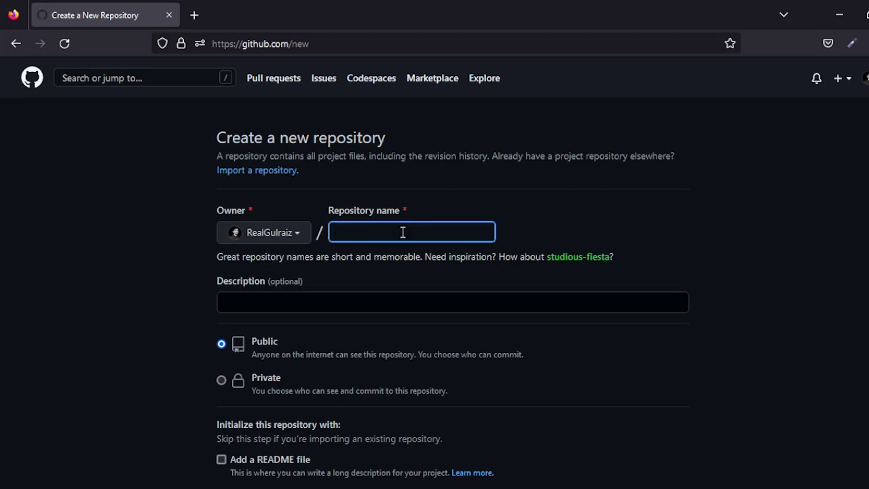
{"action": "type", "text": "Opacity"}
{"action": "type", "text": " Slider G"}
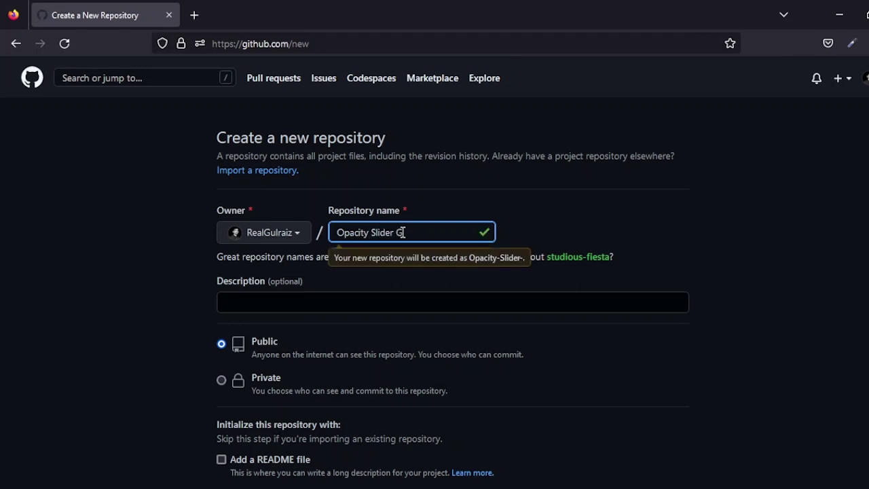
{"action": "type", "text": "lu"}
{"action": "type", "text": "tter"}
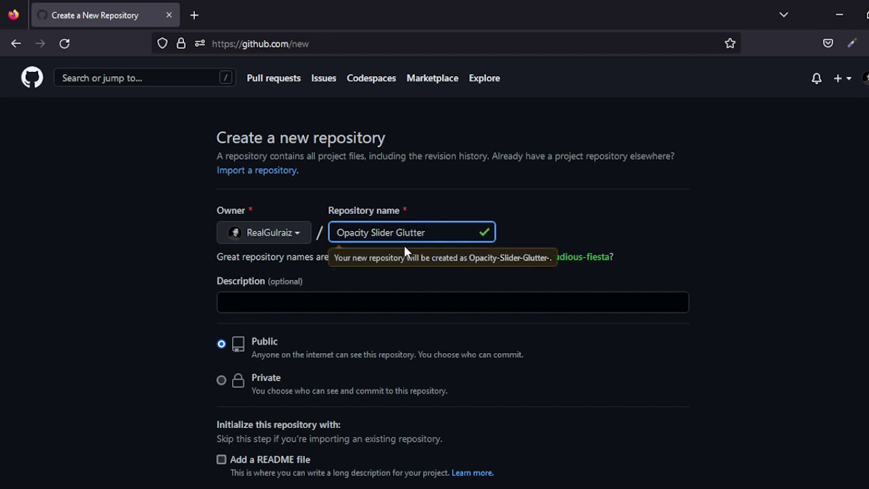
{"action": "left_click", "coordinate": [403, 233]}
{"action": "key", "text": "BackSpace"}
{"action": "key", "text": "BackSpace"}
{"action": "type", "text": "Fl"}
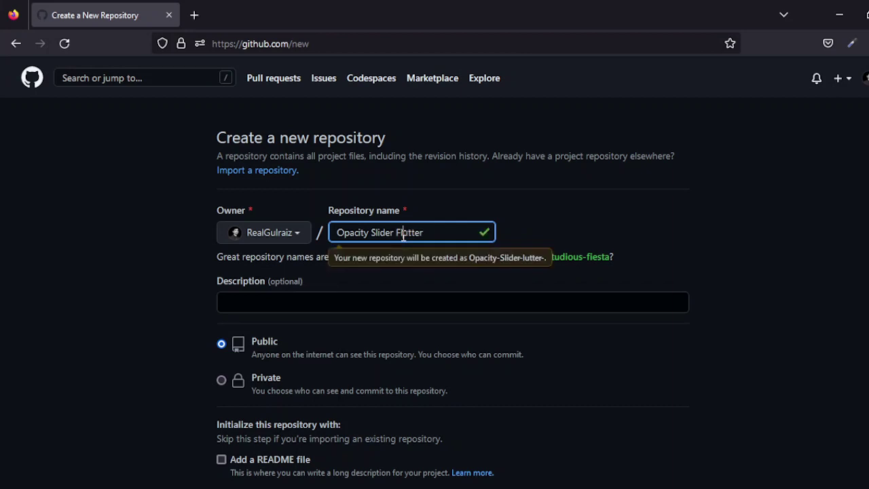
{"action": "key", "text": "End"}
{"action": "type", "text": "Get"}
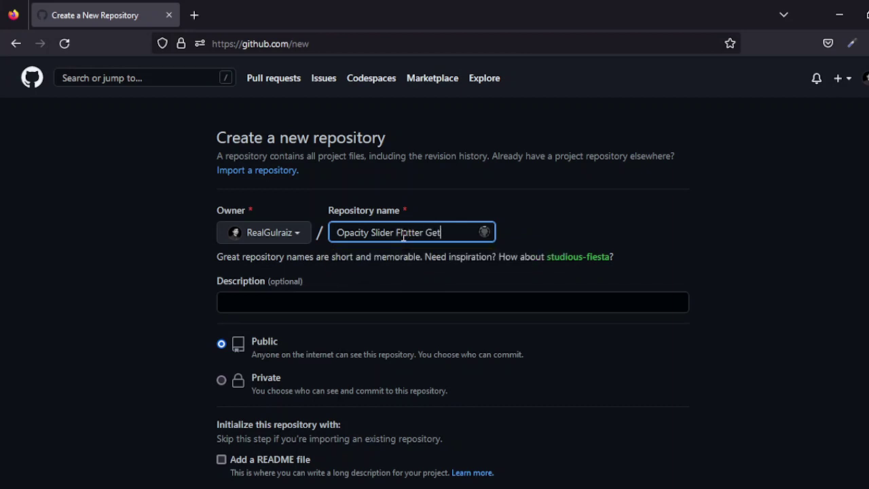
{"action": "type", "text": "X"}
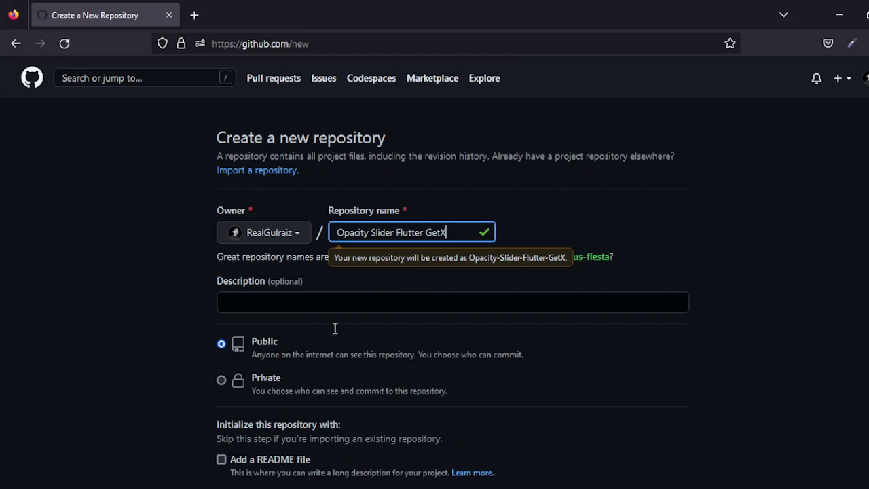
Step: Enter the description 'A flutter project for Opacity selection', built partly from the pasted repository name
{"action": "left_click", "coordinate": [295, 310]}
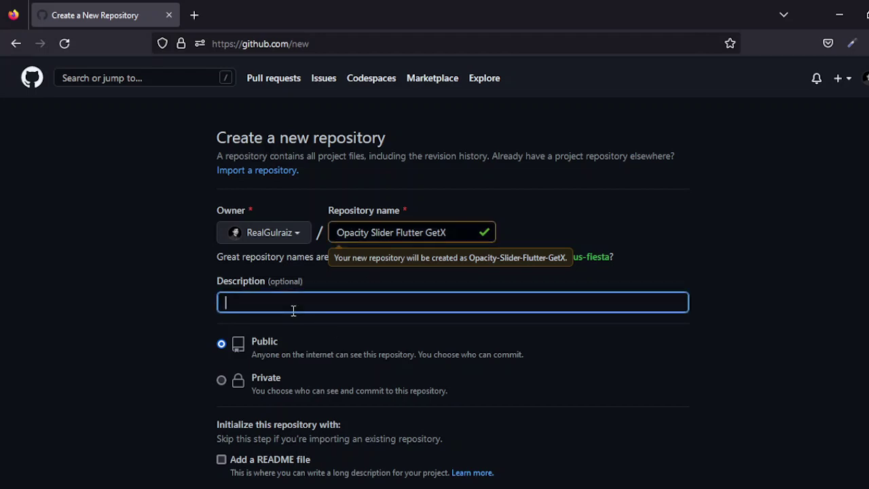
{"action": "triple_click", "coordinate": [370, 231]}
{"action": "key", "text": "ctrl+c"}
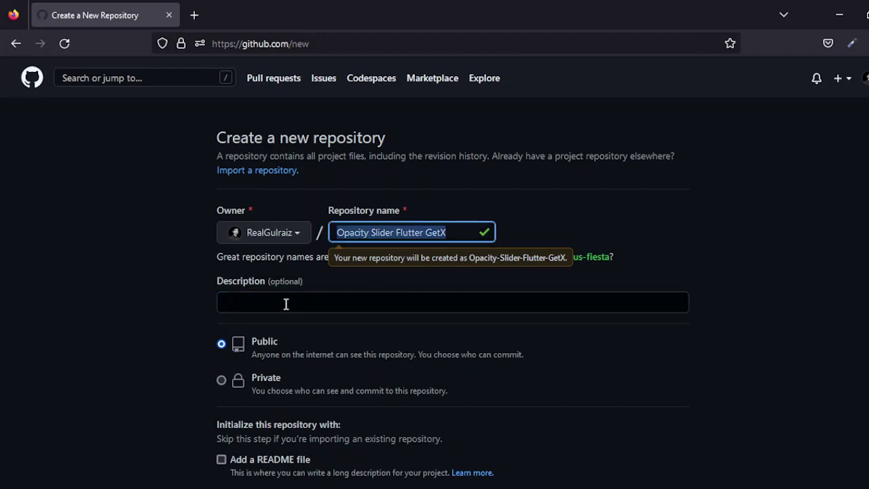
{"action": "left_click", "coordinate": [285, 304]}
{"action": "type", "text": "A flutte"}
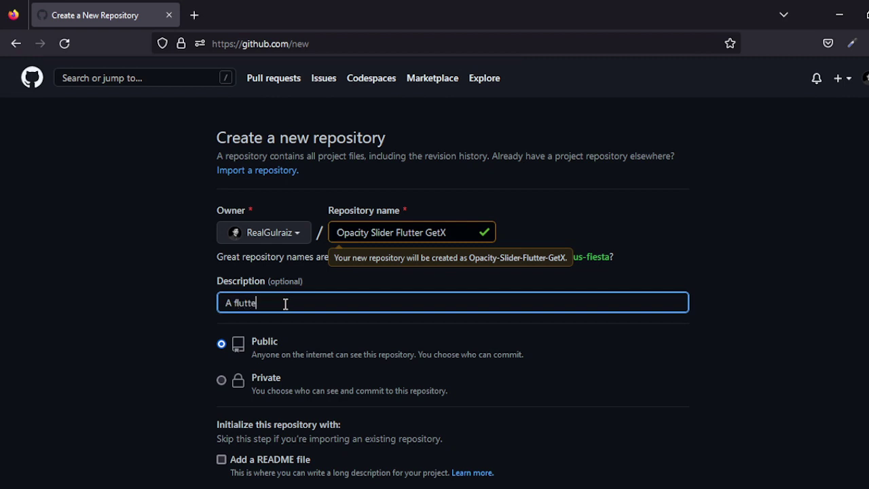
{"action": "type", "text": "r project"}
{"action": "key", "text": "ctrl+v"}
{"action": "left_click", "coordinate": [294, 305]}
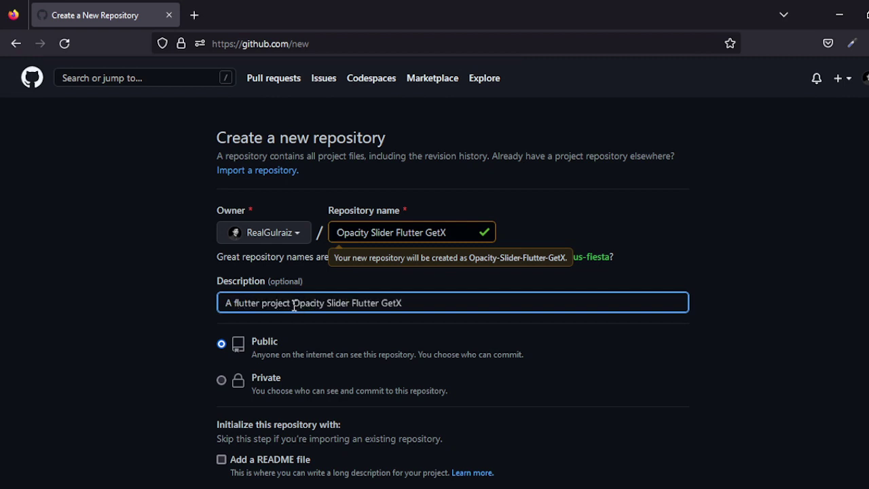
{"action": "type", "text": "for"}
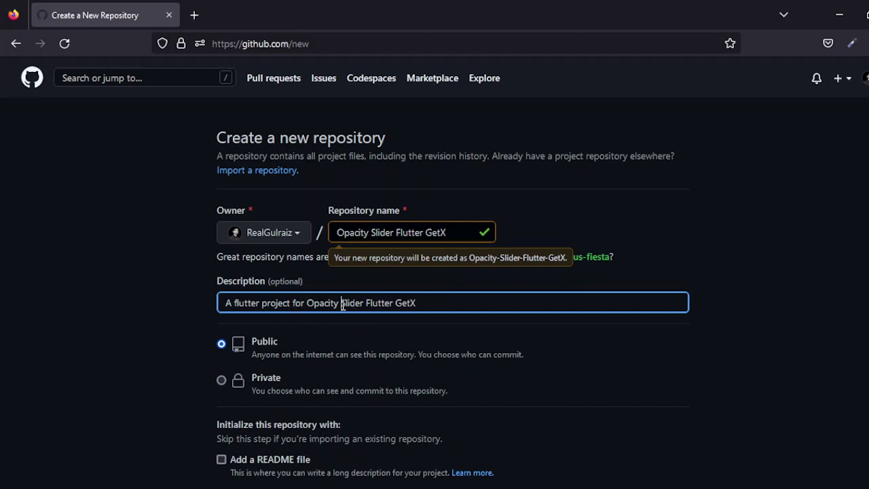
{"action": "left_click_drag", "start_coordinate": [342, 305], "coordinate": [496, 306]}
{"action": "type", "text": "selection"}
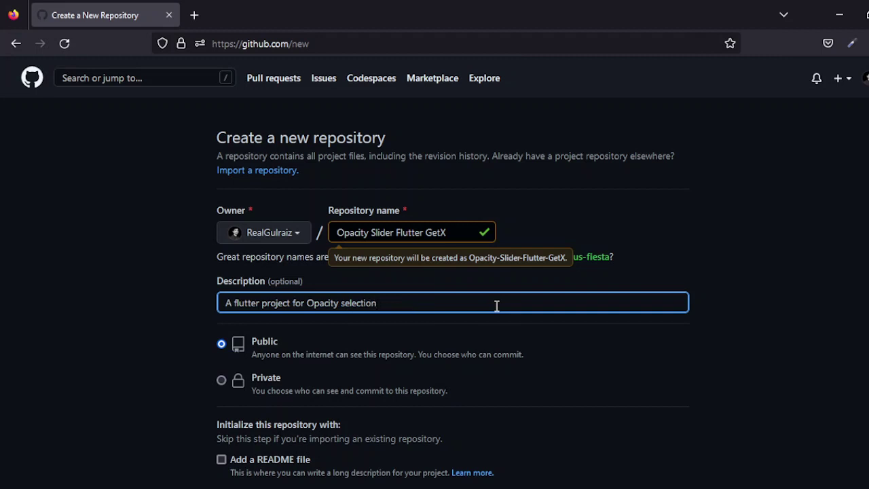
{"action": "left_click", "coordinate": [133, 332]}
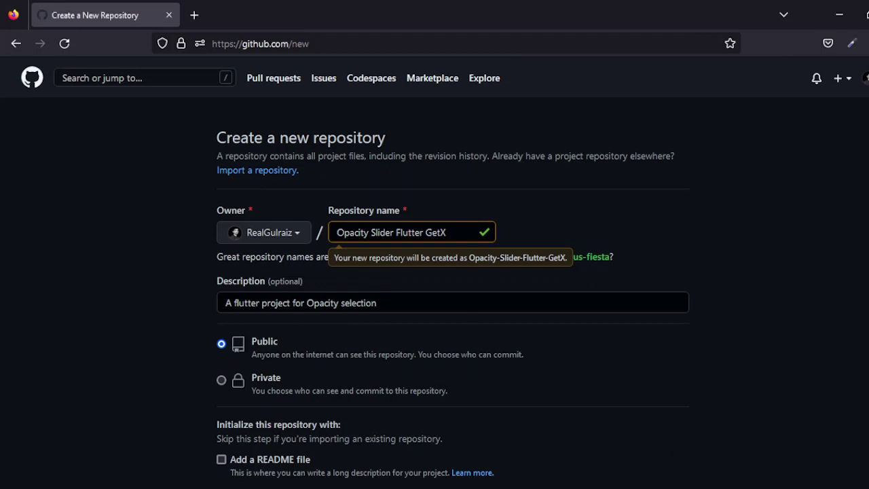
Step: Leave README, .gitignore and license as None and create the public repository
{"action": "scroll", "coordinate": [225, 234], "scroll_direction": "down", "scroll_amount": 5}
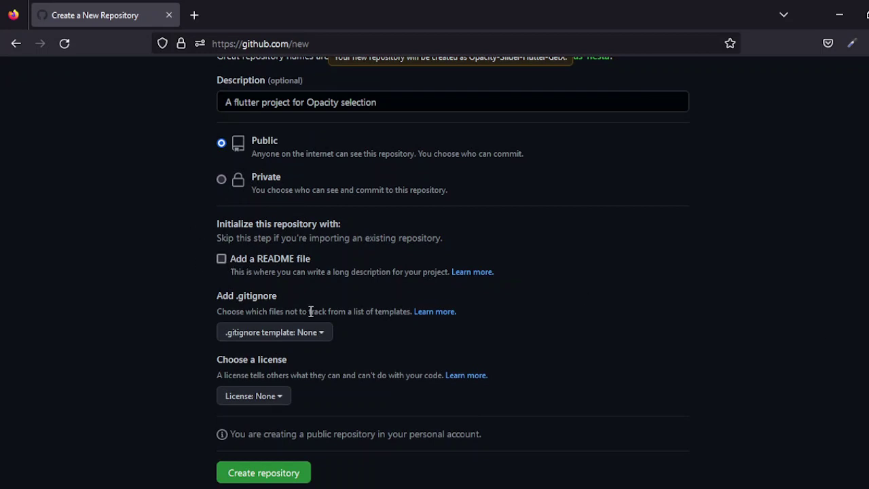
{"action": "scroll", "coordinate": [434, 271], "scroll_direction": "down", "scroll_amount": 3}
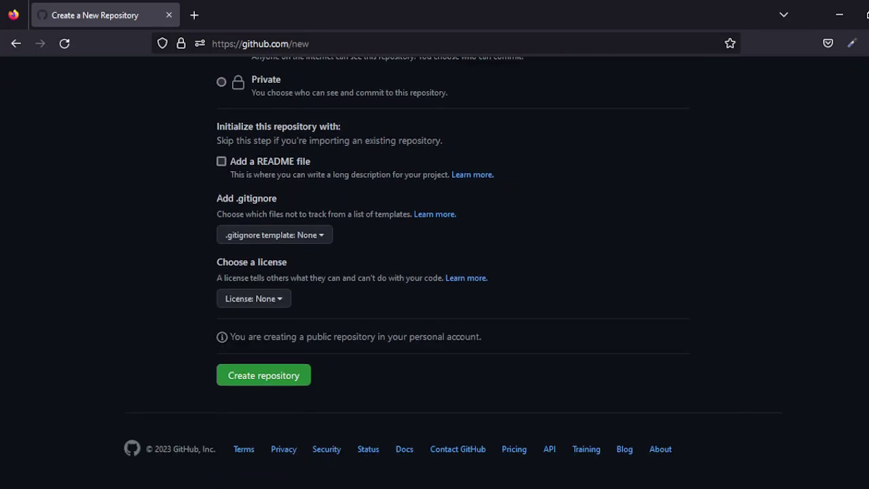
{"action": "left_click", "coordinate": [259, 378]}
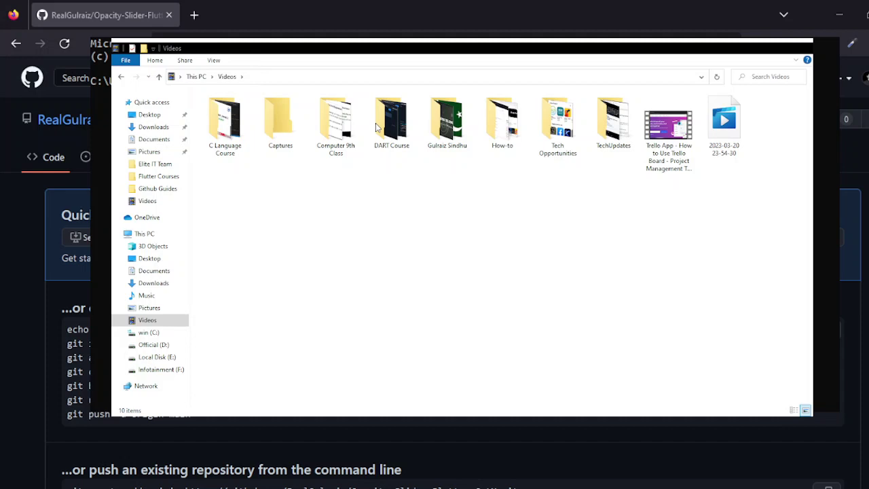
Step: Browse File Explorer to C:\Users\BIT\AndroidStudioProjects\slider_state_mgt_getx
{"action": "left_click", "coordinate": [145, 332]}
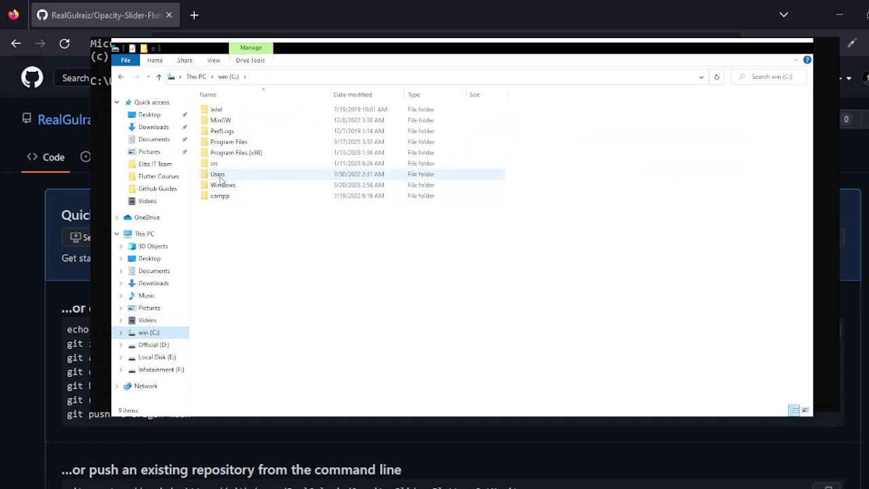
{"action": "double_click", "coordinate": [220, 175]}
{"action": "double_click", "coordinate": [231, 111]}
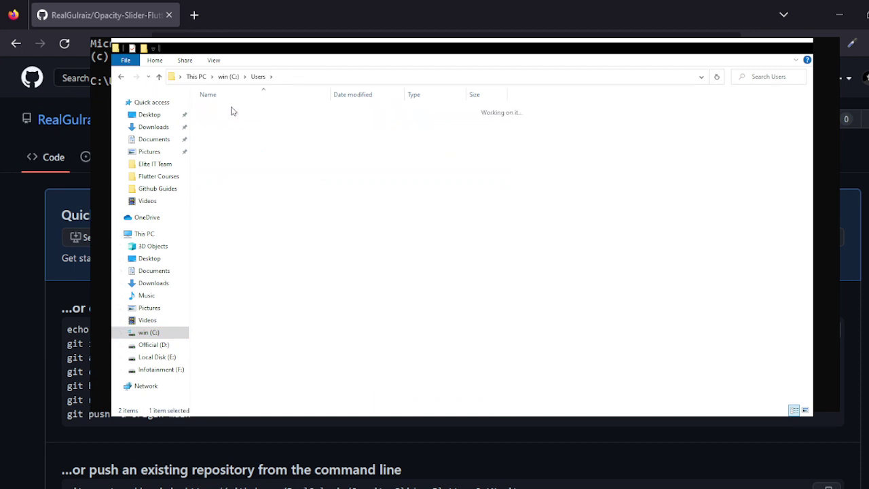
{"action": "double_click", "coordinate": [235, 175]}
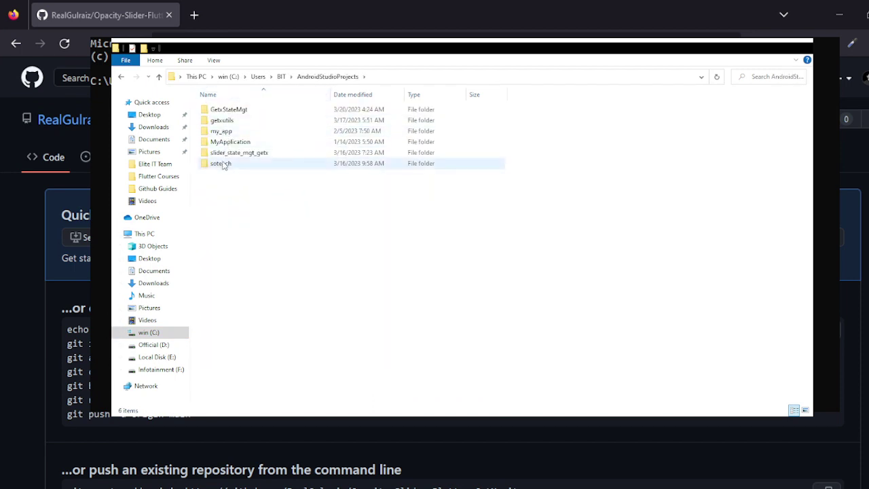
{"action": "double_click", "coordinate": [234, 152]}
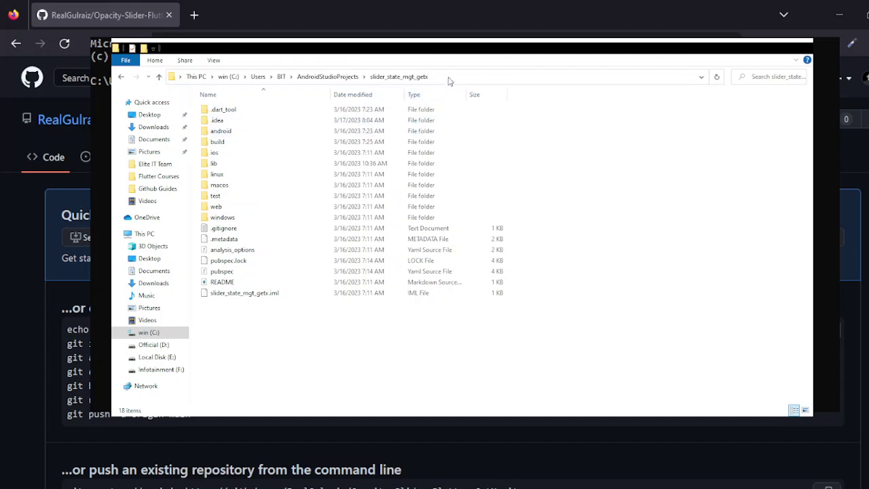
Step: Check the project folder's full path, then switch to the Command Prompt window
{"action": "left_click", "coordinate": [448, 78]}
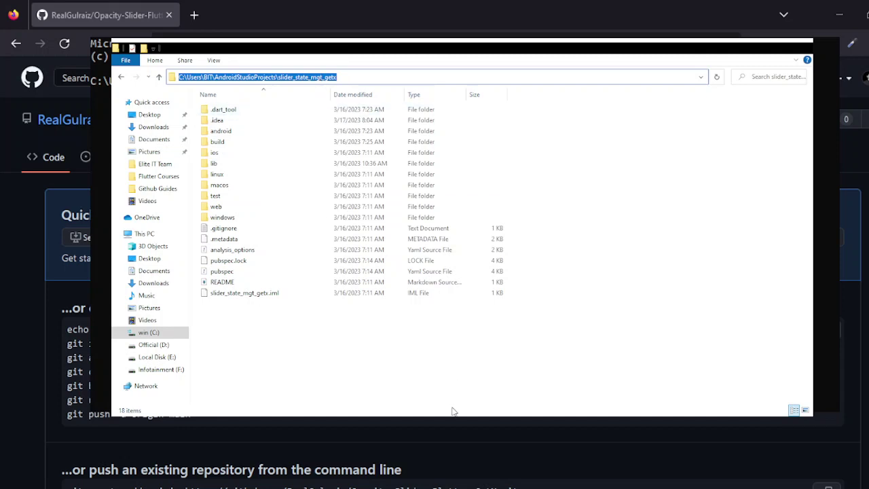
{"action": "key", "text": "Escape"}
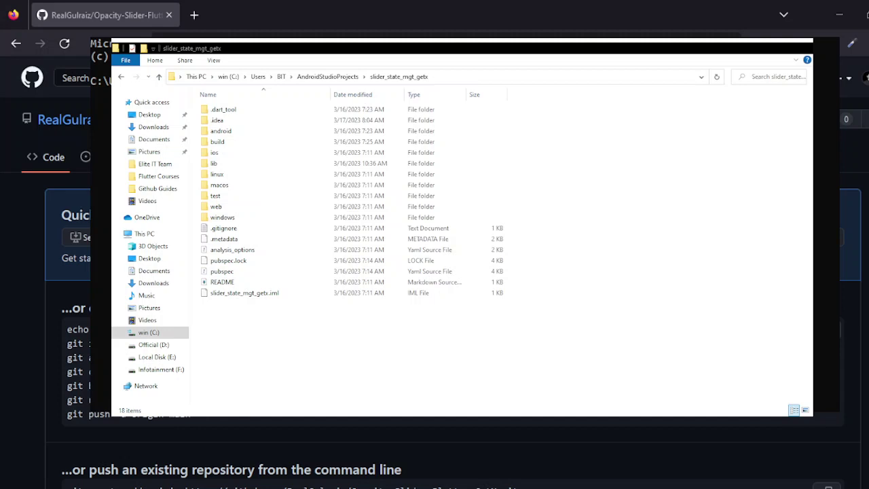
{"action": "key", "text": "alt+Tab"}
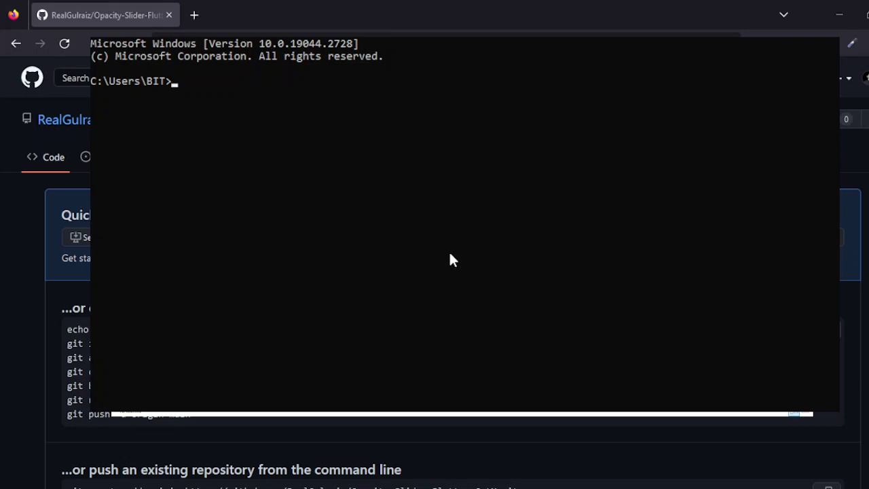
Step: Change into the slider_state_mgt_getx folder and run git init there
{"action": "type", "text": "CD "}
{"action": "type", "text": "C:\\Users\\BIT\\AndroidStudioProjects\\slider_state_mgt_getx"}
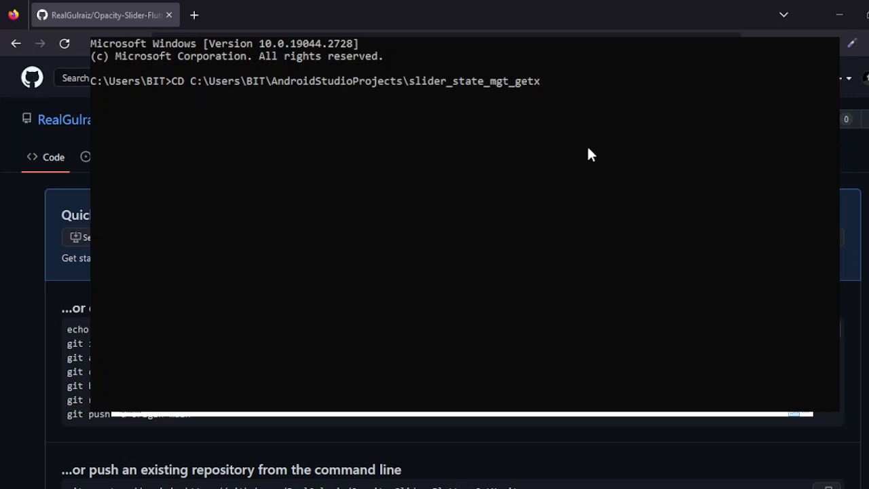
{"action": "key", "text": "Return"}
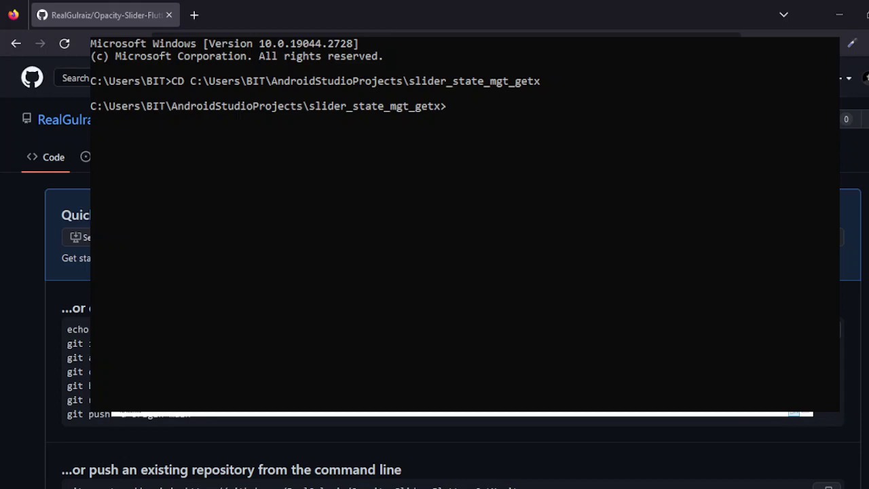
{"action": "type", "text": "g"}
{"action": "type", "text": "it"}
{"action": "key", "text": "Return"}
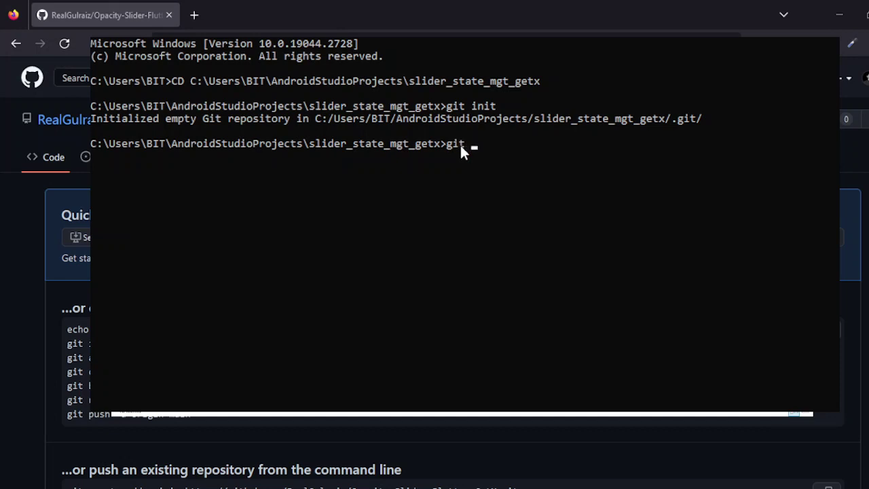
Step: Stage all project files with git add . and verify them with git status
{"action": "type", "text": "add ."}
{"action": "key", "text": "Return"}
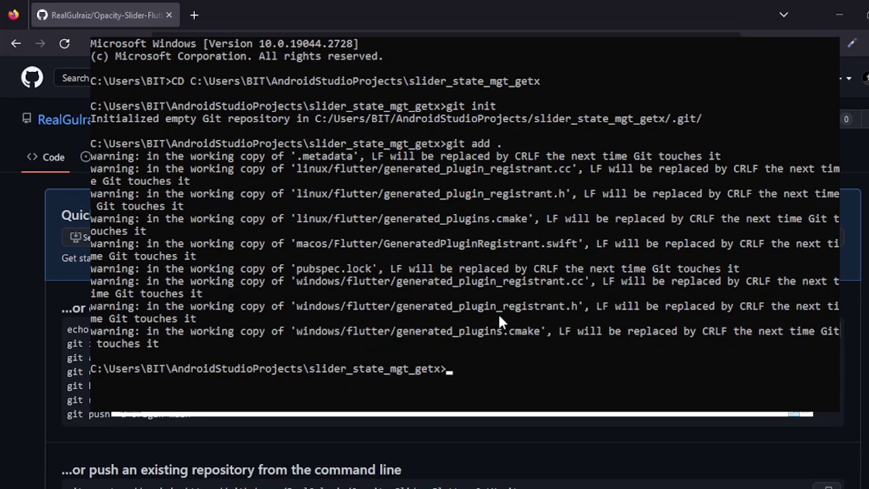
{"action": "scroll", "coordinate": [526, 298], "scroll_direction": "down", "scroll_amount": 1}
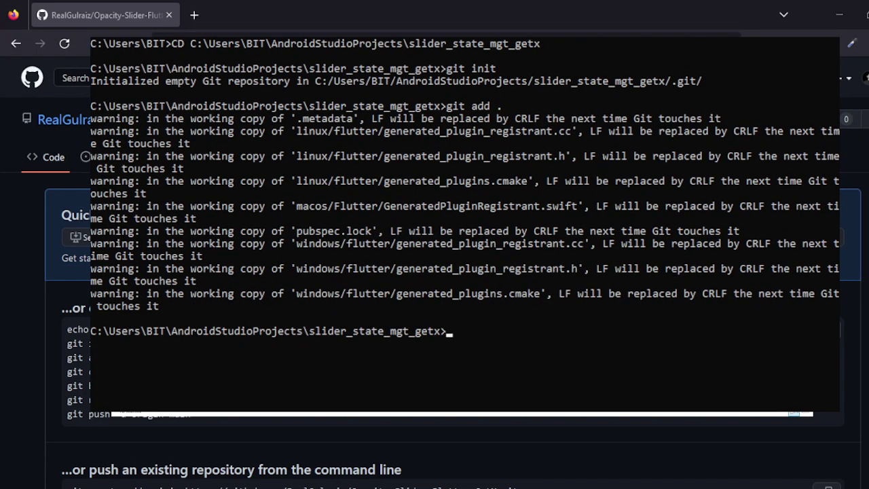
{"action": "scroll", "coordinate": [550, 369], "scroll_direction": "down", "scroll_amount": 1}
{"action": "scroll", "coordinate": [615, 310], "scroll_direction": "down", "scroll_amount": 1}
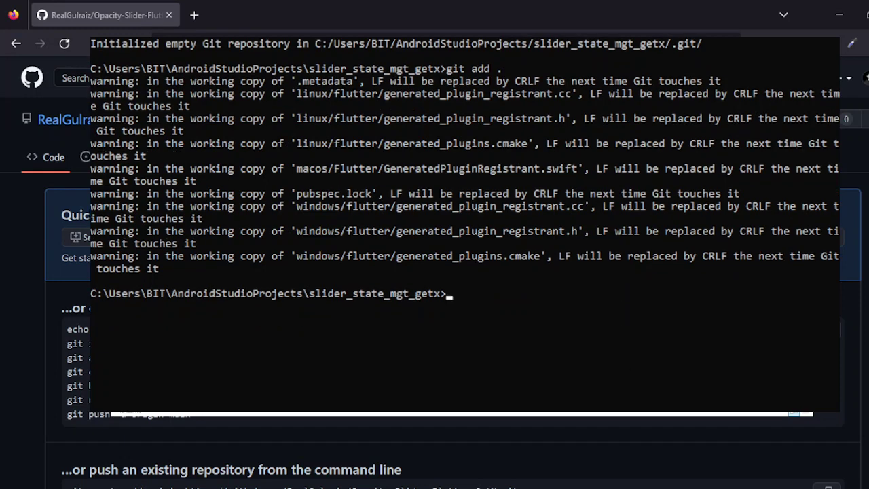
{"action": "scroll", "coordinate": [607, 374], "scroll_direction": "down", "scroll_amount": 1}
{"action": "scroll", "coordinate": [607, 373], "scroll_direction": "down", "scroll_amount": 1}
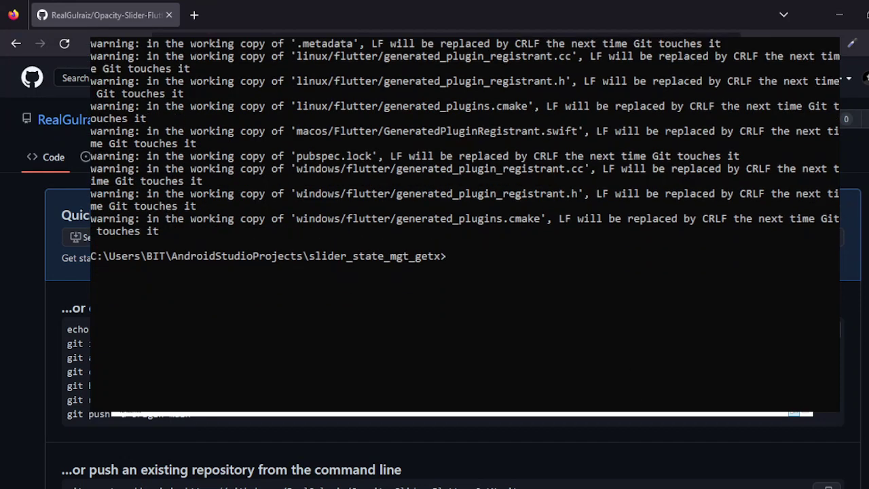
{"action": "scroll", "coordinate": [560, 334], "scroll_direction": "down", "scroll_amount": 1}
{"action": "type", "text": "git"}
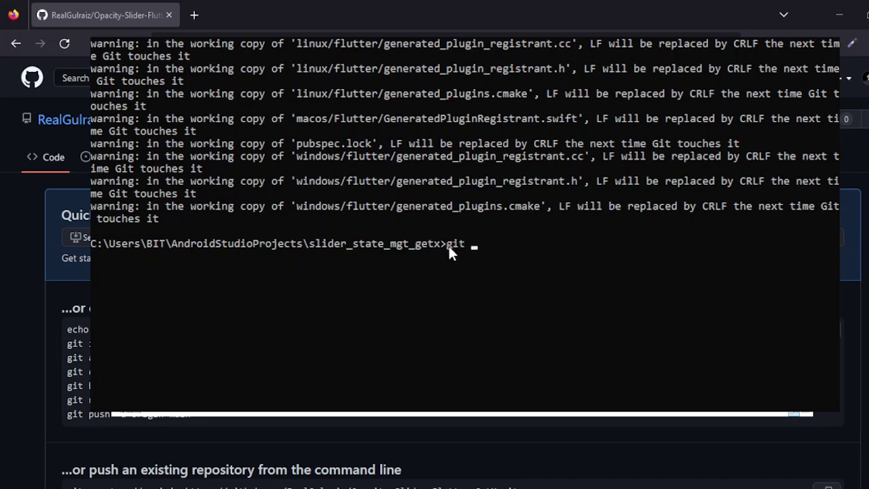
{"action": "type", "text": "status"}
{"action": "key", "text": "Return"}
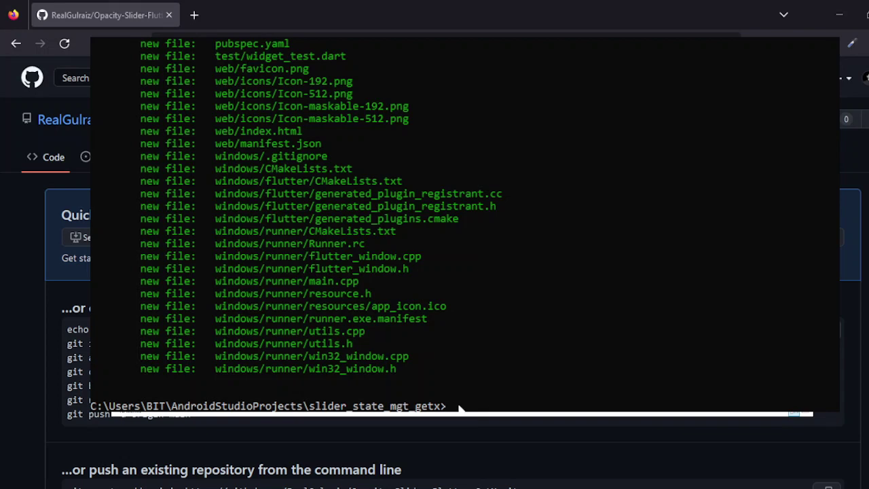
Step: Commit the staged files with the message 'first commit', then return to the GitHub page
{"action": "type", "text": "git c"}
{"action": "type", "text": "ommit -m"}
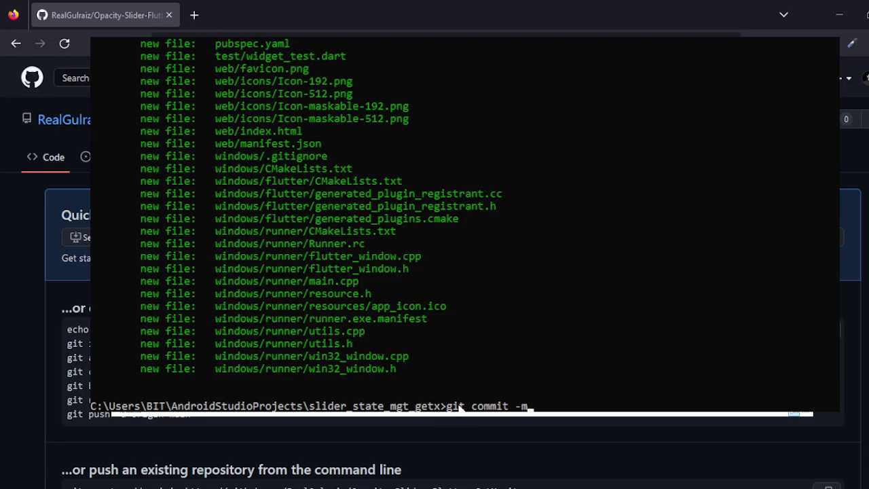
{"action": "type", "text": " \""}
{"action": "type", "text": "first "}
{"action": "type", "text": "commit"}
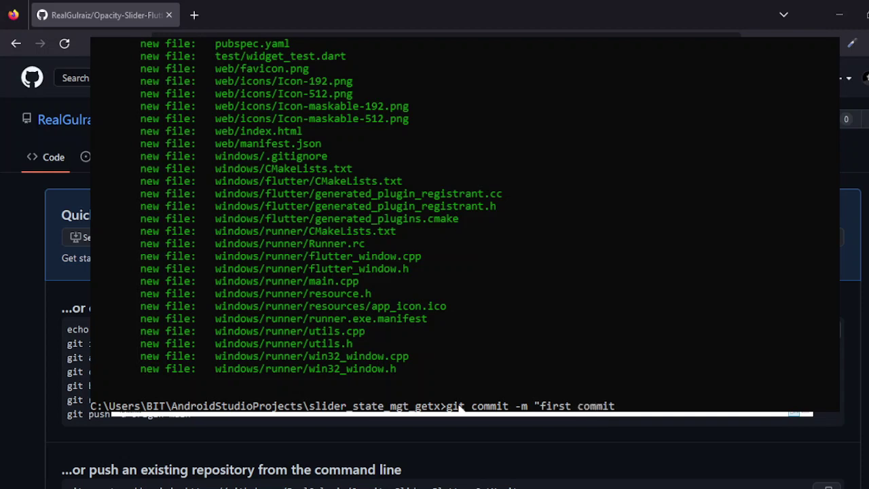
{"action": "type", "text": "\""}
{"action": "key", "text": "Return"}
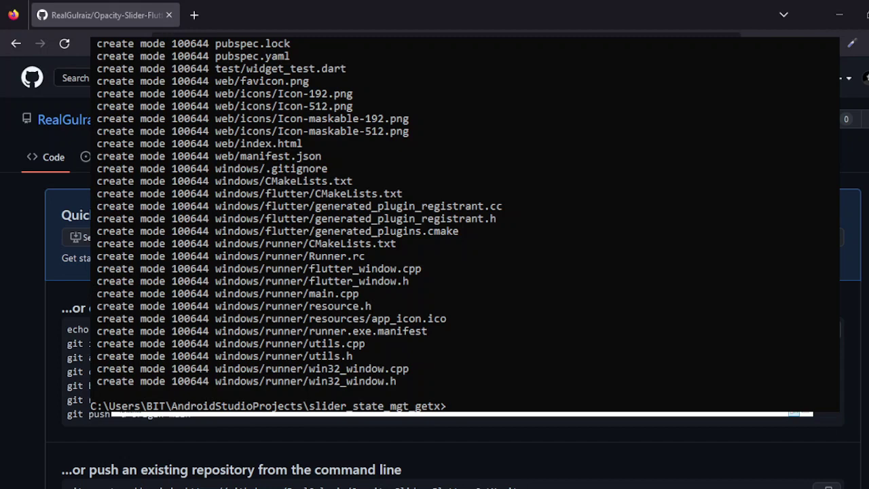
{"action": "key", "text": "alt+Tab"}
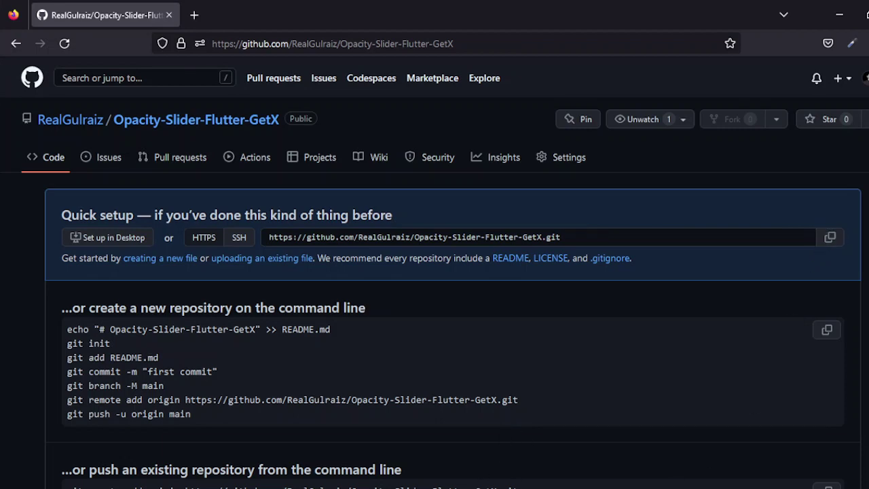
Step: Add the pasted GitHub repository URL as the origin remote with git remote add origin
{"action": "key", "text": "alt+Tab"}
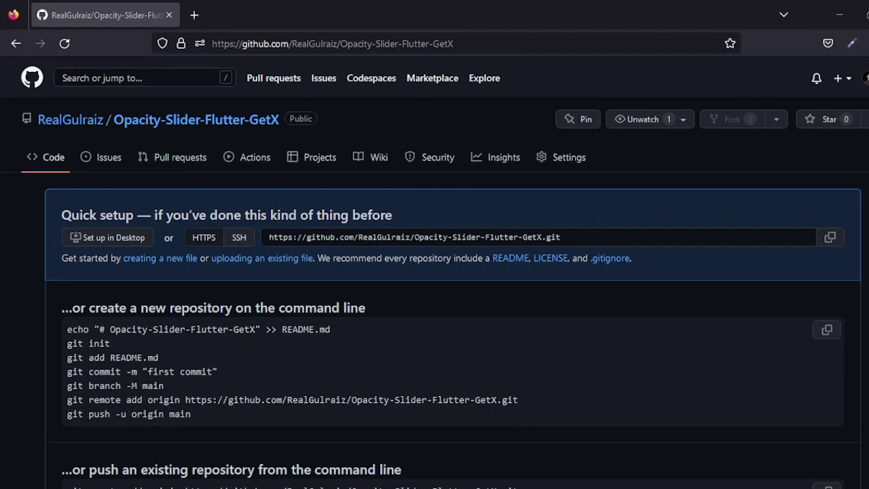
{"action": "key", "text": "alt+Tab"}
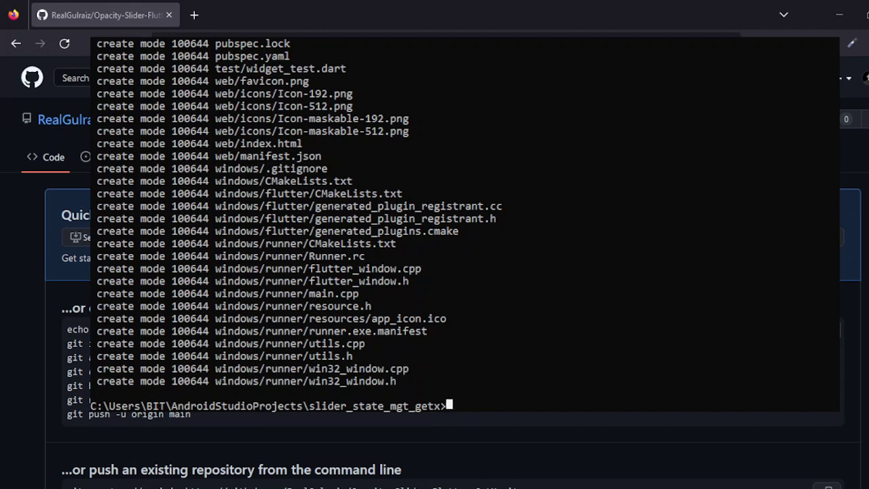
{"action": "type", "text": "git "}
{"action": "type", "text": "remote ad"}
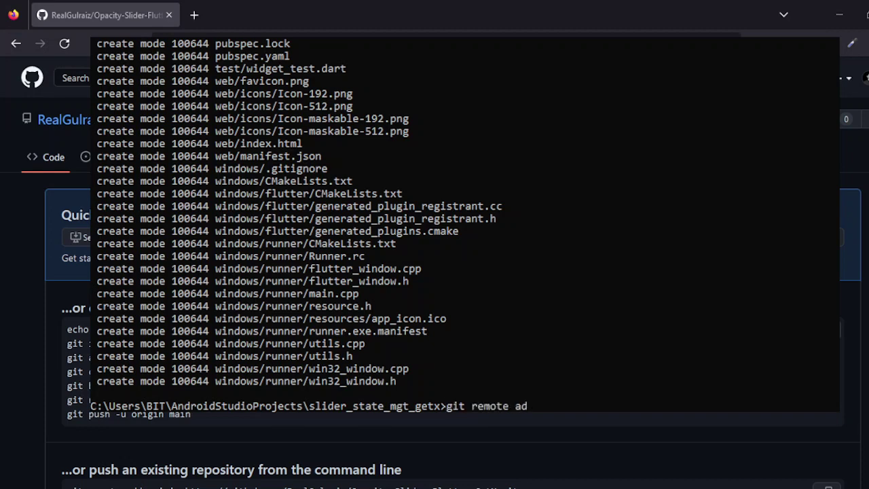
{"action": "type", "text": "d origin"}
{"action": "type", "text": "https://github.com/RealGulraiz/Opacity-Slider-Flutter-GetX.git"}
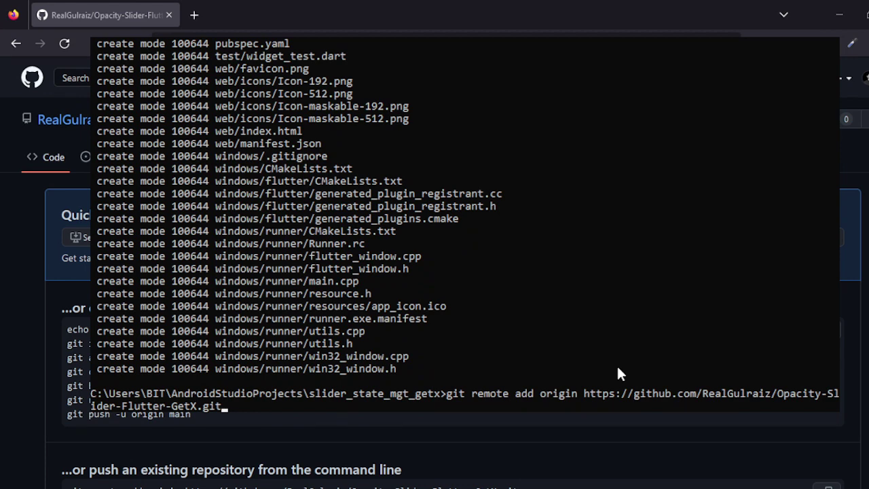
{"action": "key", "text": "Return"}
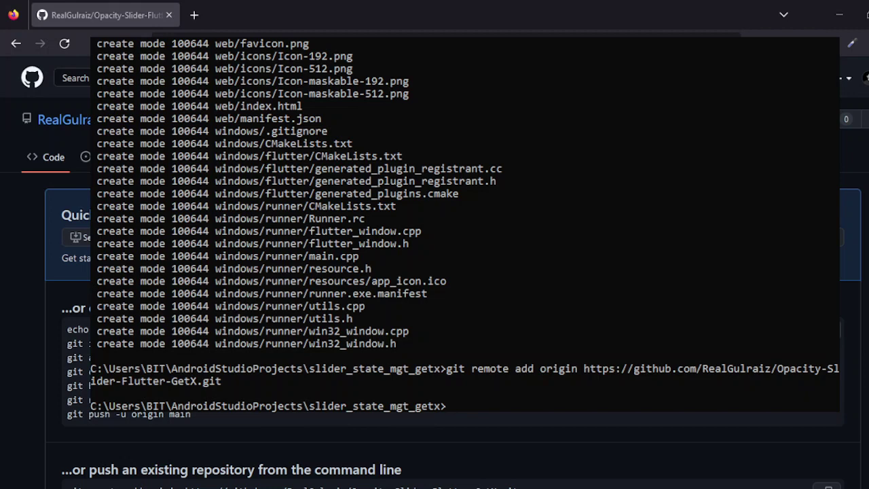
Step: Run git push -u origin main to upload the main branch to GitHub
{"action": "type", "text": "git"}
{"action": "type", "text": " push"}
{"action": "type", "text": " -u"}
{"action": "type", "text": " ori"}
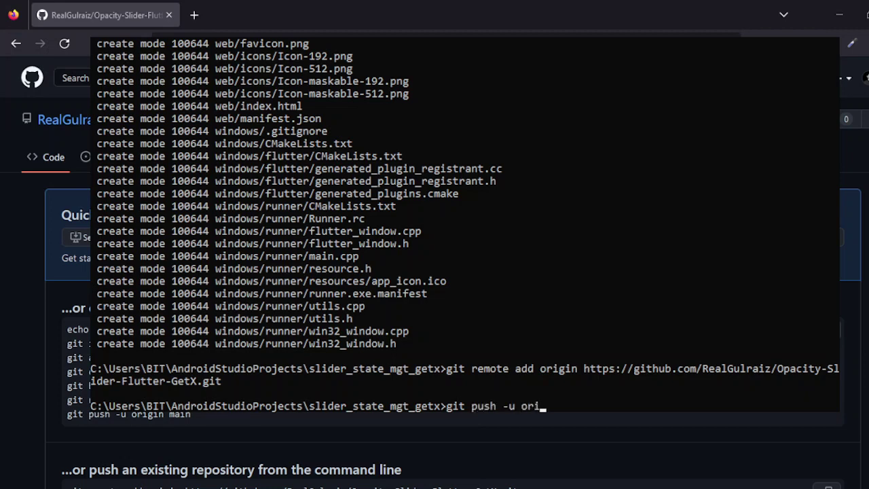
{"action": "type", "text": "gin main"}
{"action": "key", "text": "Return"}
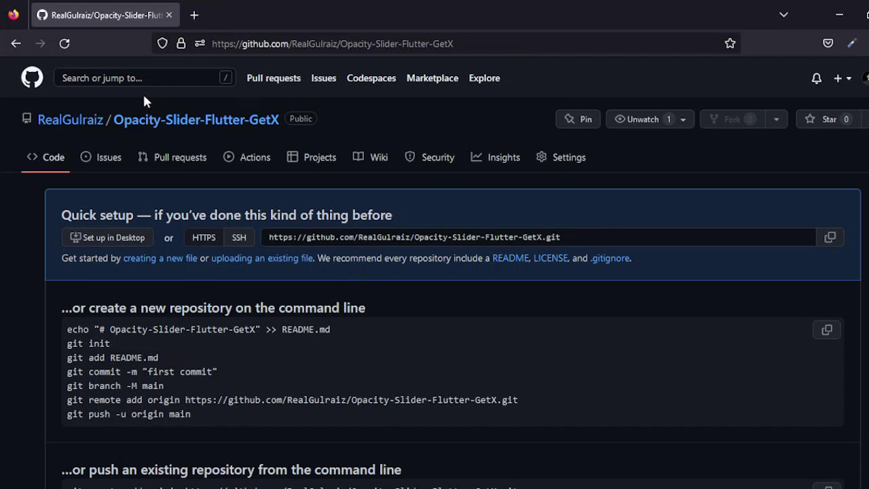
Step: Reload the Opacity-Slider-Flutter-GetX page and check the pushed files: android, lib, pubspec.yaml
{"action": "left_click", "coordinate": [171, 127]}
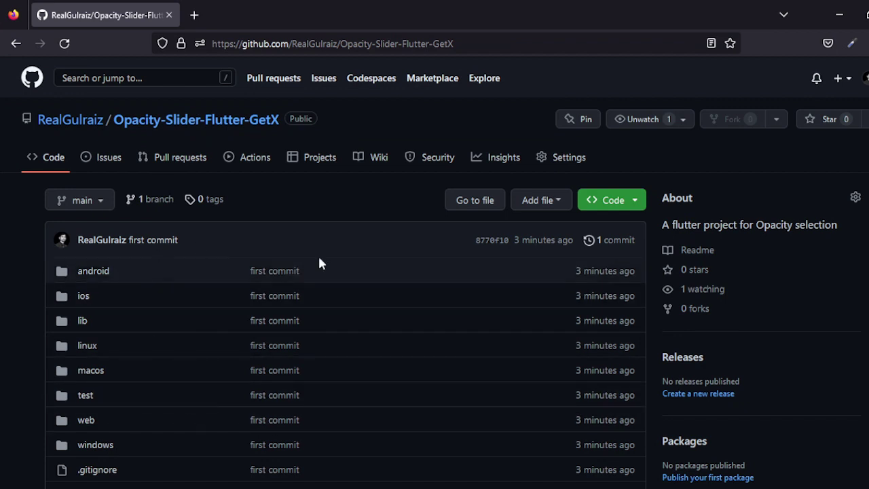
{"action": "scroll", "coordinate": [339, 295], "scroll_direction": "down", "scroll_amount": 3}
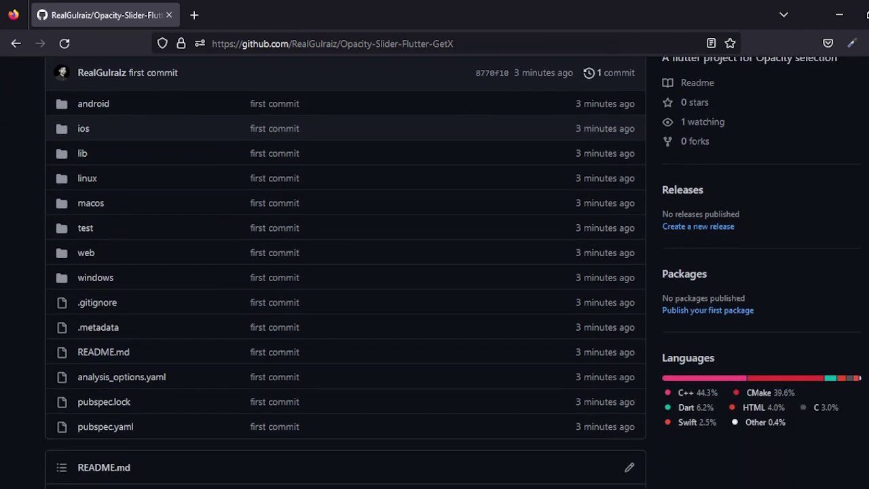